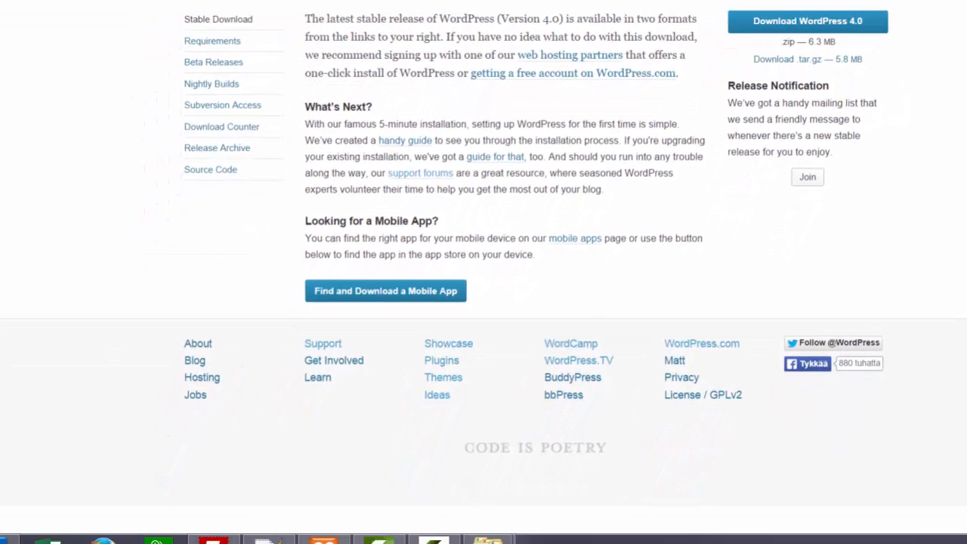
Step: Copy all the files of the wordpress folder inside wordpress-4.0
{"action": "key", "text": "super+d"}
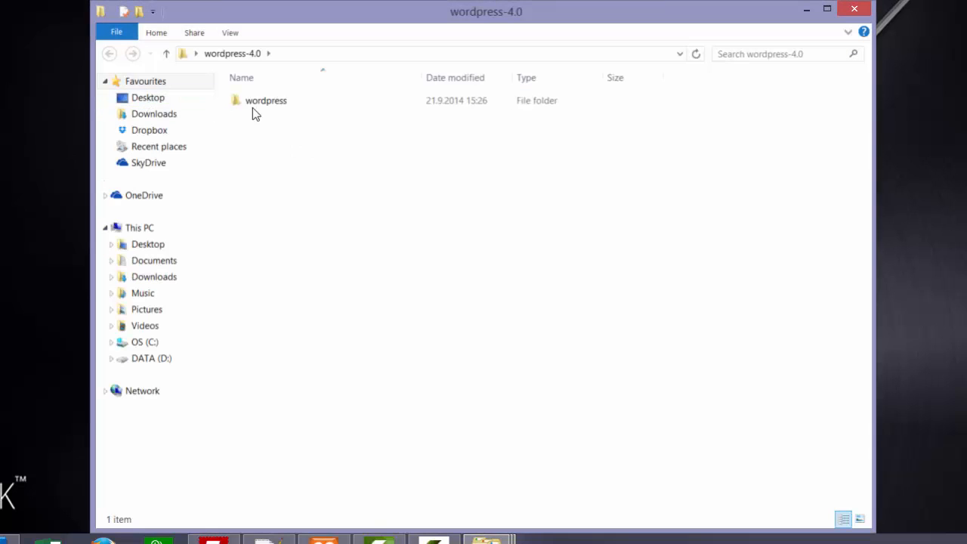
{"action": "double_click", "coordinate": [252, 107]}
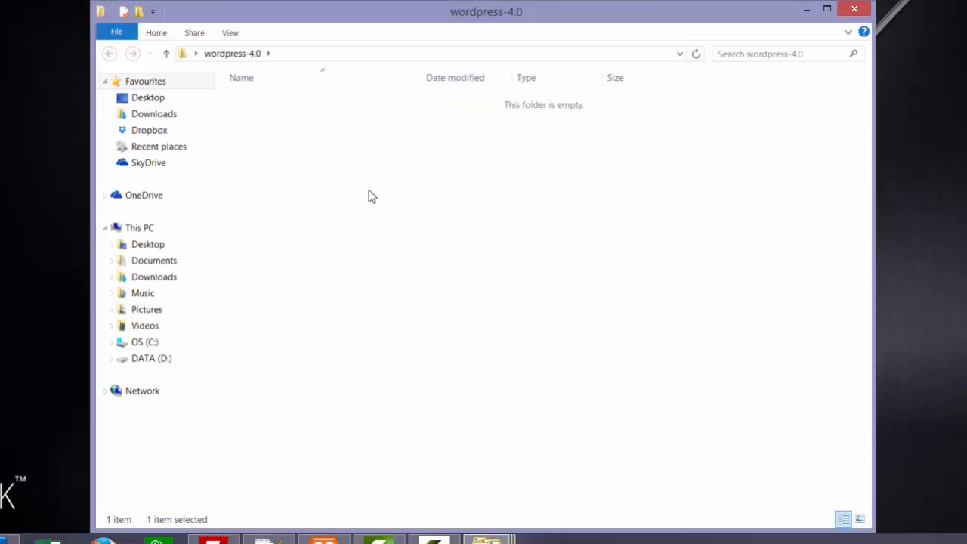
{"action": "key", "text": "ctrl+a"}
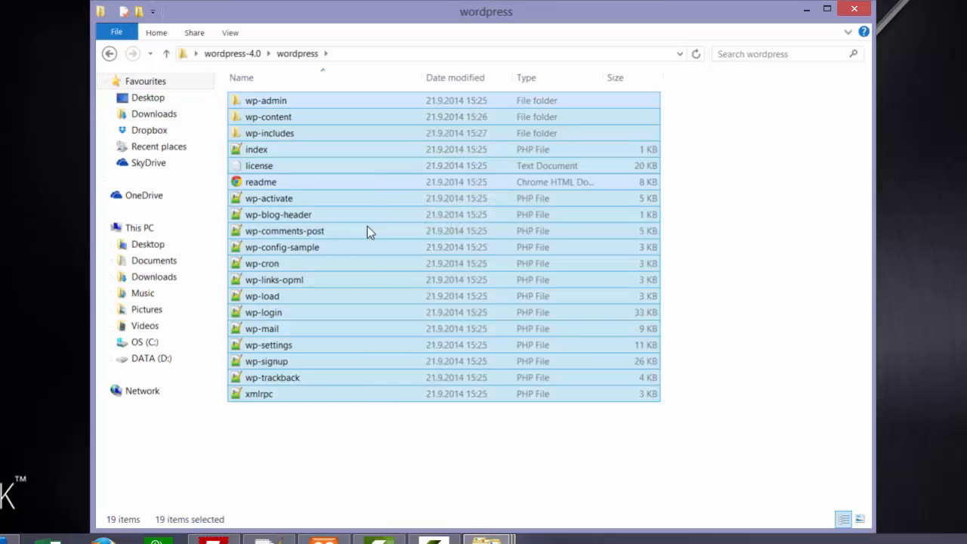
Step: Replace all contents of the demofi folder in xampp/htdocs with the copied WordPress files
{"action": "left_click", "coordinate": [490, 538]}
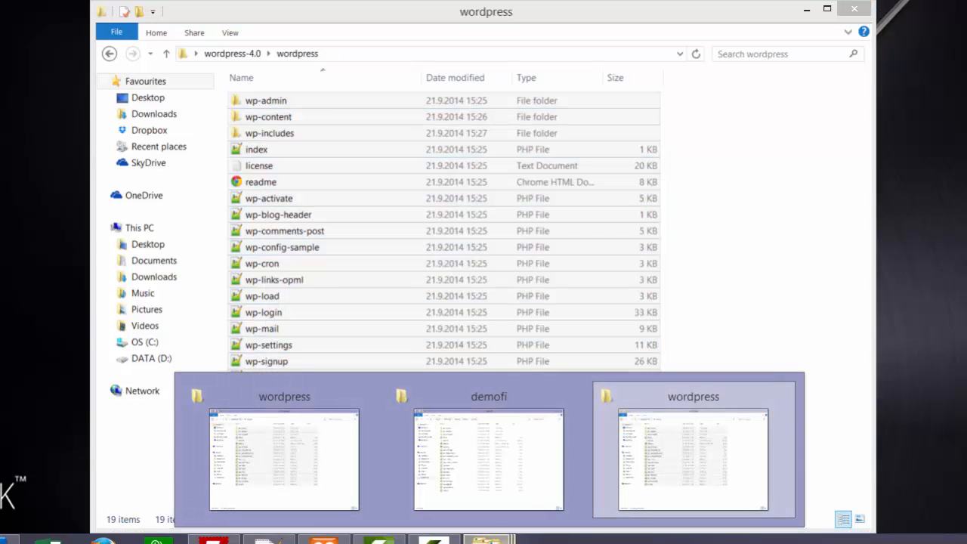
{"action": "left_click", "coordinate": [462, 453]}
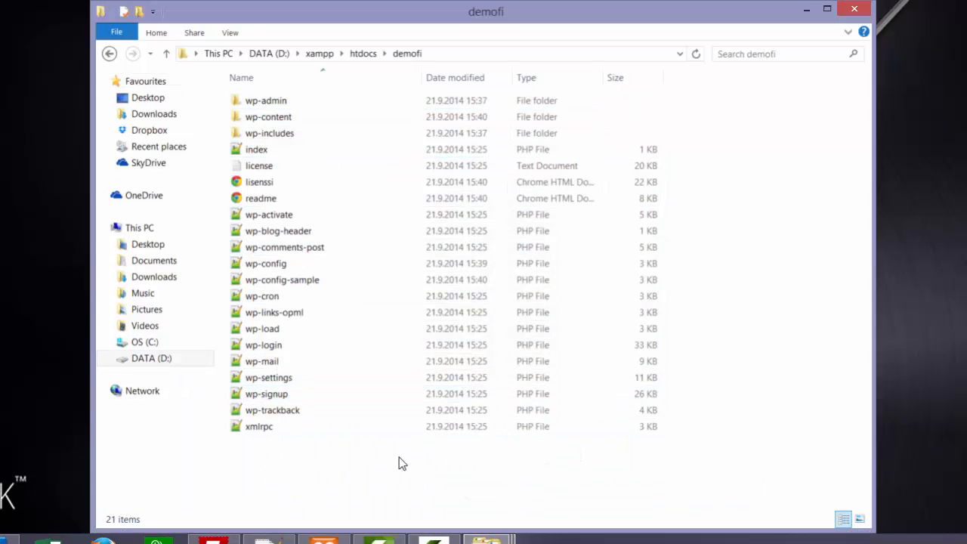
{"action": "left_click_drag", "start_coordinate": [402, 457], "coordinate": [246, 97]}
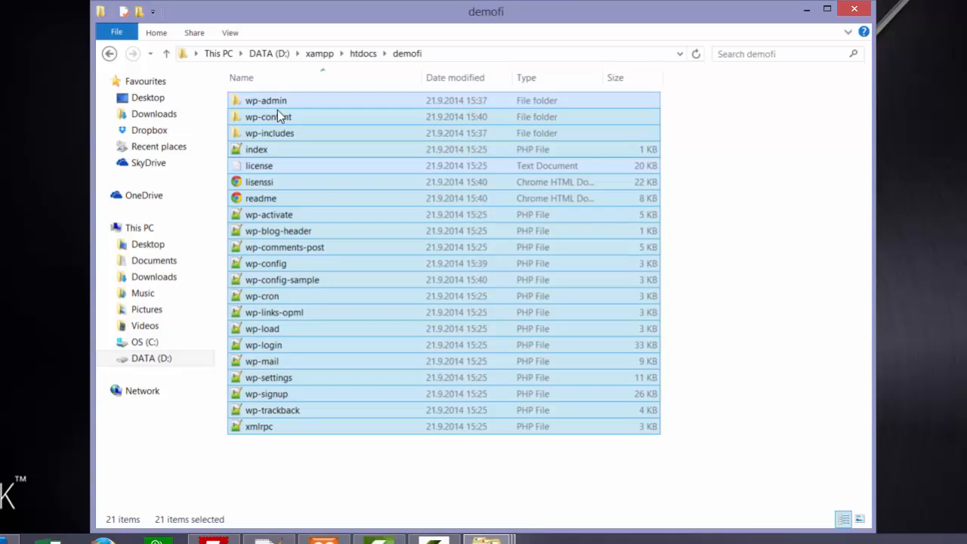
{"action": "key", "text": "Delete"}
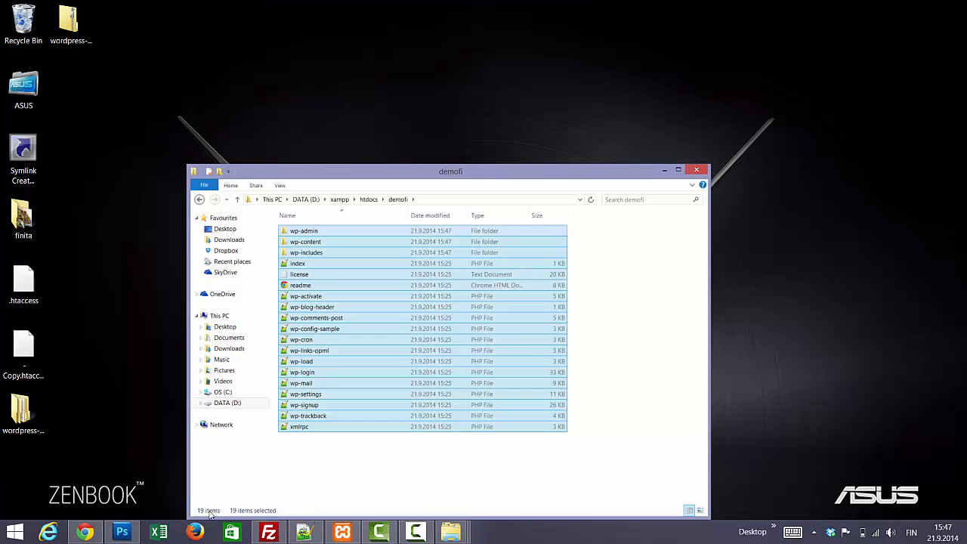
Step: Switch to Chrome and load localhost/demofi in place of the XAMPP welcome page
{"action": "left_click", "coordinate": [85, 533]}
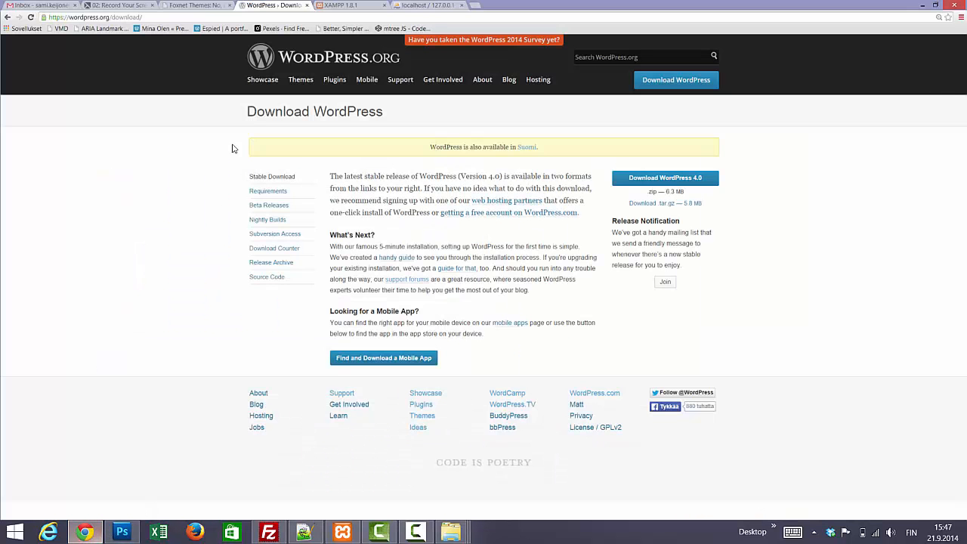
{"action": "left_click", "coordinate": [417, 10]}
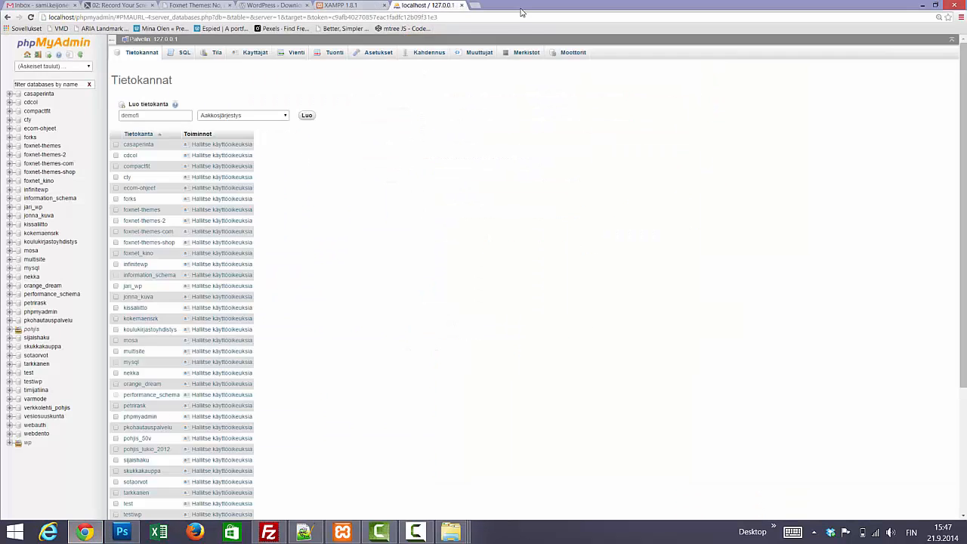
{"action": "left_click", "coordinate": [336, 6]}
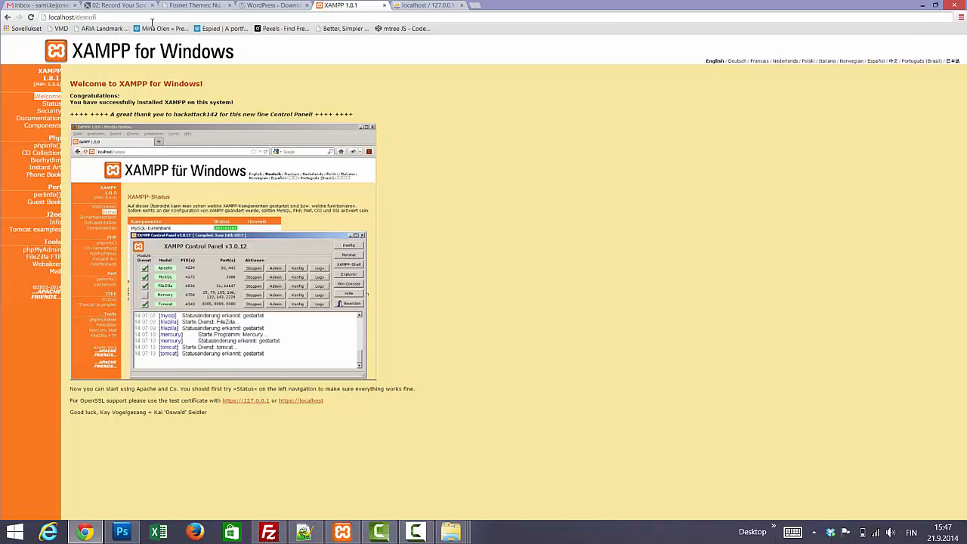
{"action": "left_click_drag", "start_coordinate": [76, 17], "coordinate": [113, 16]}
{"action": "double_click", "coordinate": [66, 16]}
{"action": "left_click", "coordinate": [108, 17]}
{"action": "key", "text": "Return"}
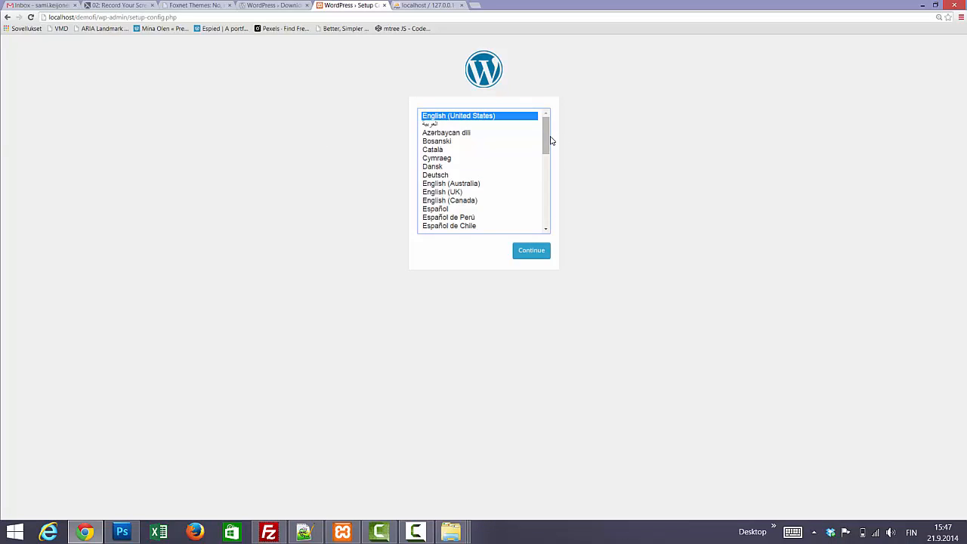
Step: Choose Suomi as the WordPress installation language and continue to the setup introduction
{"action": "scroll", "coordinate": [546, 152], "scroll_direction": "down", "scroll_amount": 1}
{"action": "scroll", "coordinate": [546, 152], "scroll_direction": "down", "scroll_amount": 1}
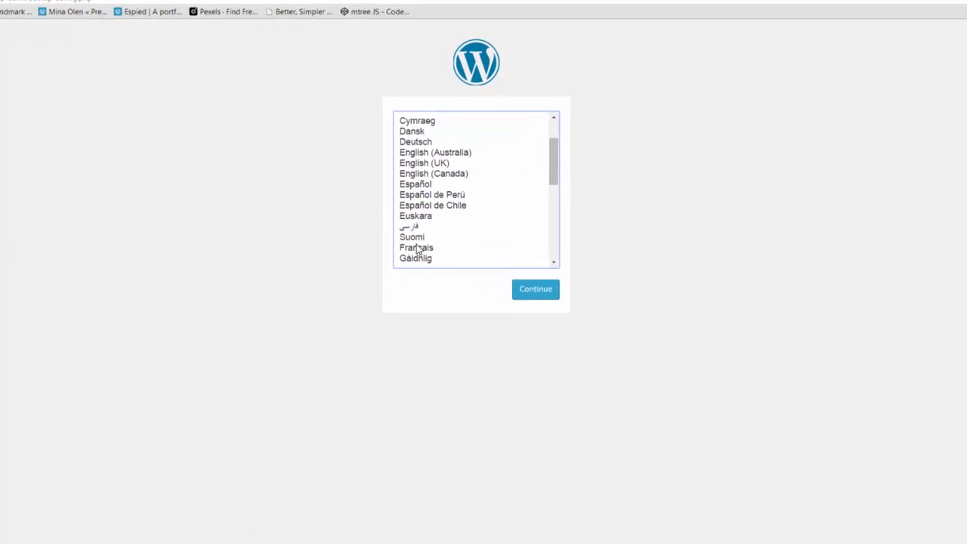
{"action": "left_click", "coordinate": [440, 208]}
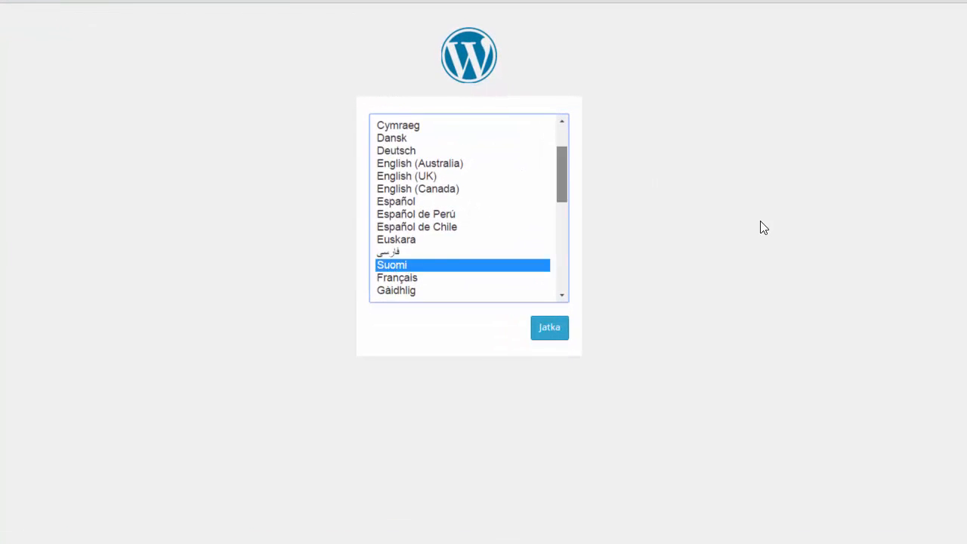
{"action": "scroll", "coordinate": [564, 158], "scroll_direction": "up", "scroll_amount": 2}
{"action": "scroll", "coordinate": [563, 163], "scroll_direction": "down", "scroll_amount": 2}
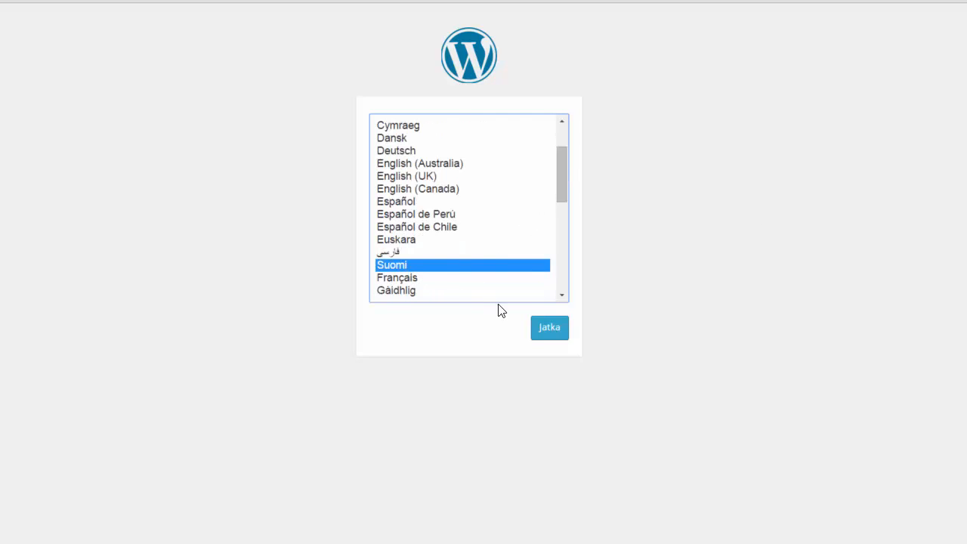
{"action": "left_click", "coordinate": [538, 328]}
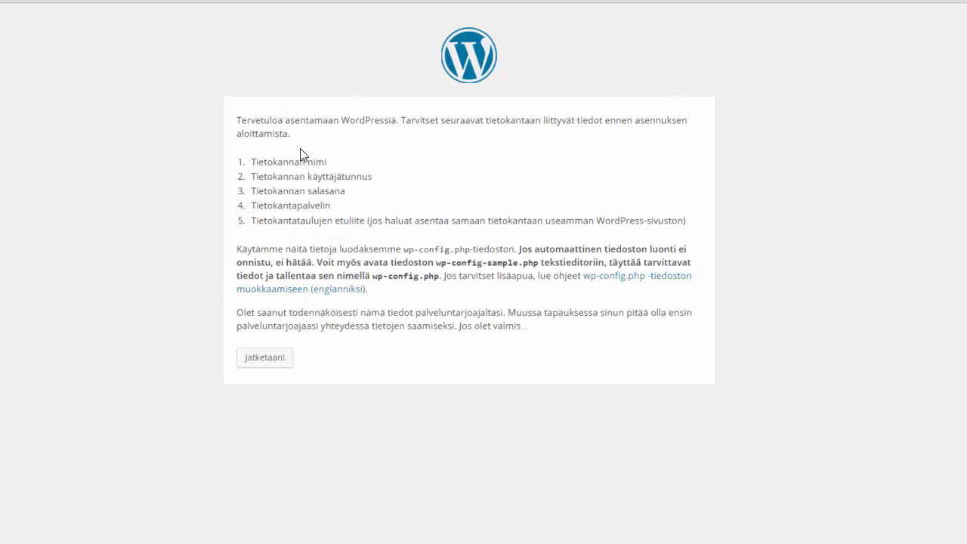
Step: Proceed from the setup introduction to the database details and set the table prefix to daredq_
{"action": "left_click_drag", "start_coordinate": [253, 160], "coordinate": [332, 164]}
{"action": "left_click", "coordinate": [354, 178]}
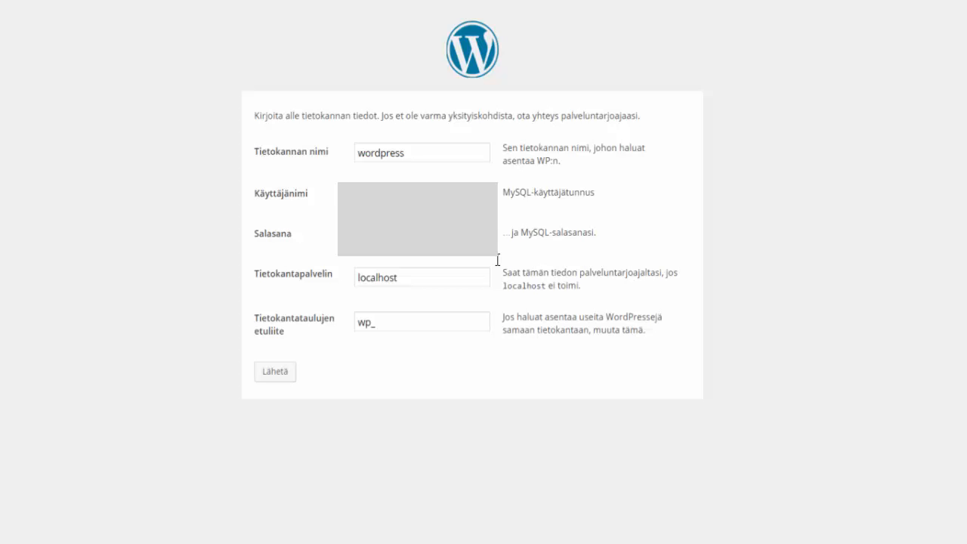
{"action": "left_click", "coordinate": [370, 322]}
{"action": "double_click", "coordinate": [371, 323]}
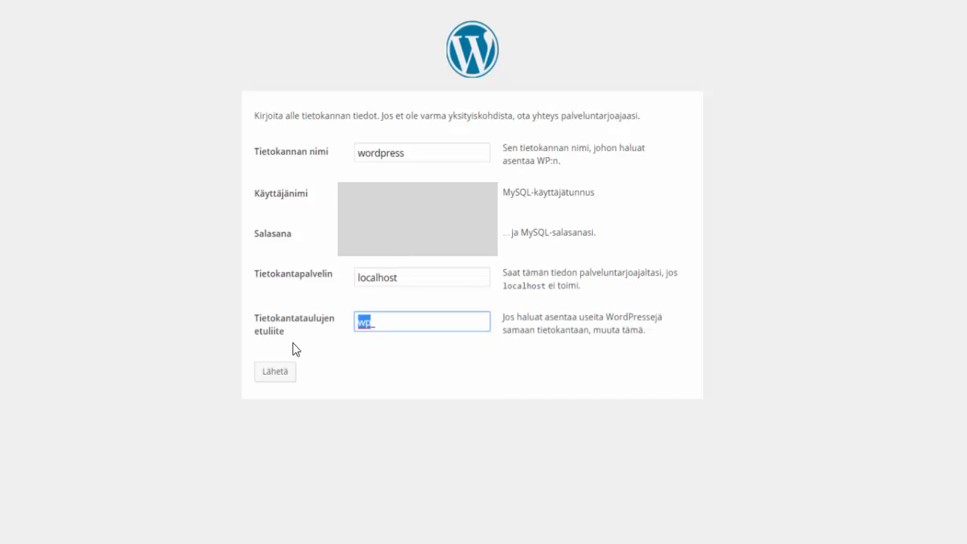
{"action": "type", "text": "da_"}
{"action": "type", "text": "redq_"}
Step: Set the database name to demofi and submit the database details
{"action": "double_click", "coordinate": [387, 152]}
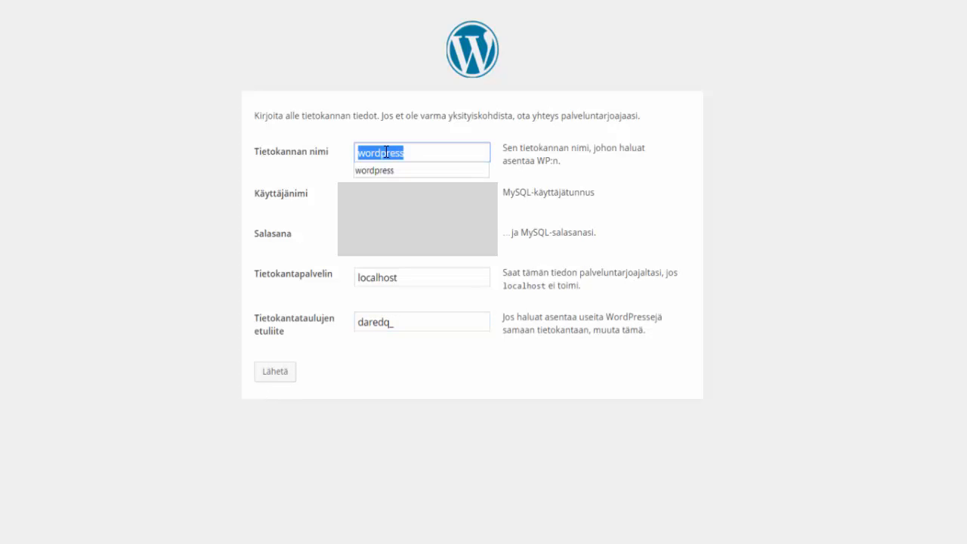
{"action": "key", "text": "Down"}
{"action": "type", "text": "d"}
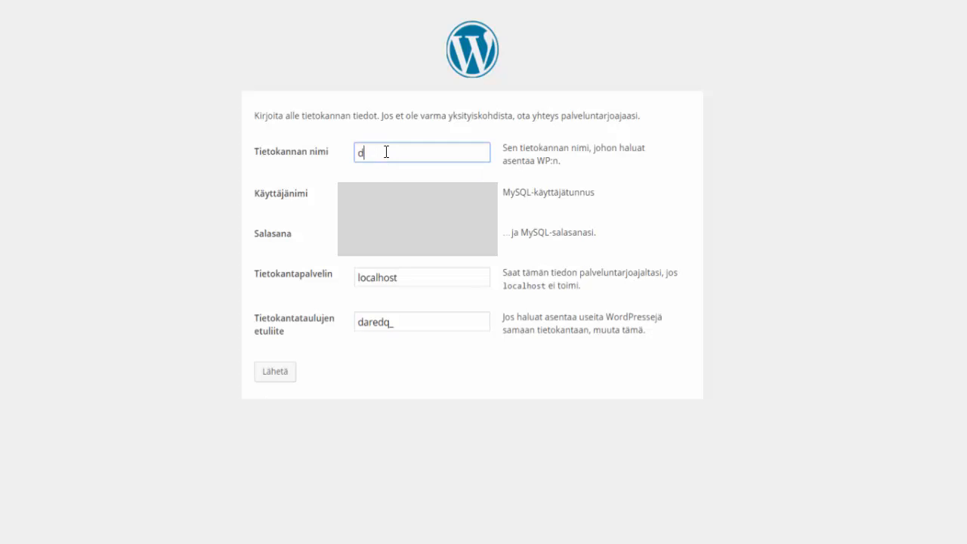
{"action": "type", "text": "emofi"}
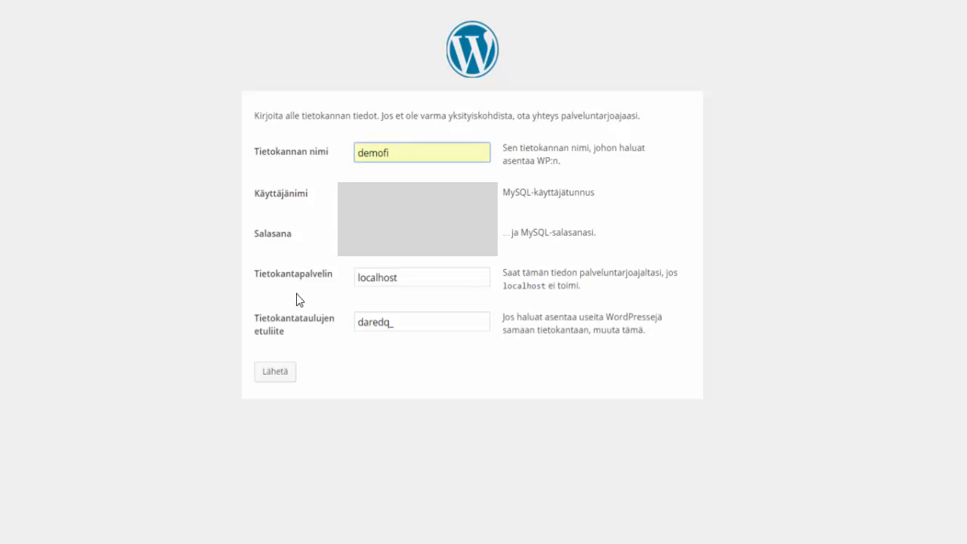
{"action": "left_click", "coordinate": [278, 376]}
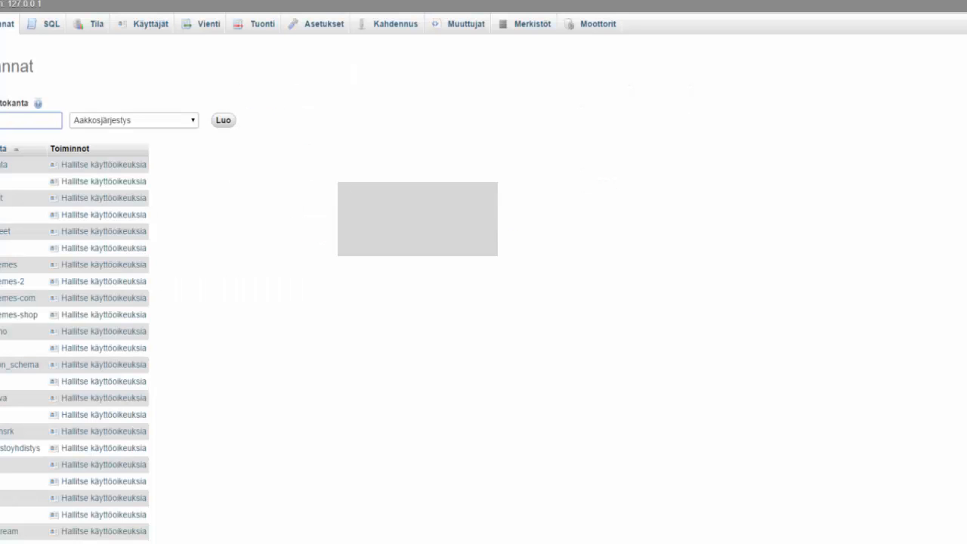
Step: Create the demofi database in phpMyAdmin and resubmit the database details in the WordPress setup
{"action": "left_click", "coordinate": [223, 120]}
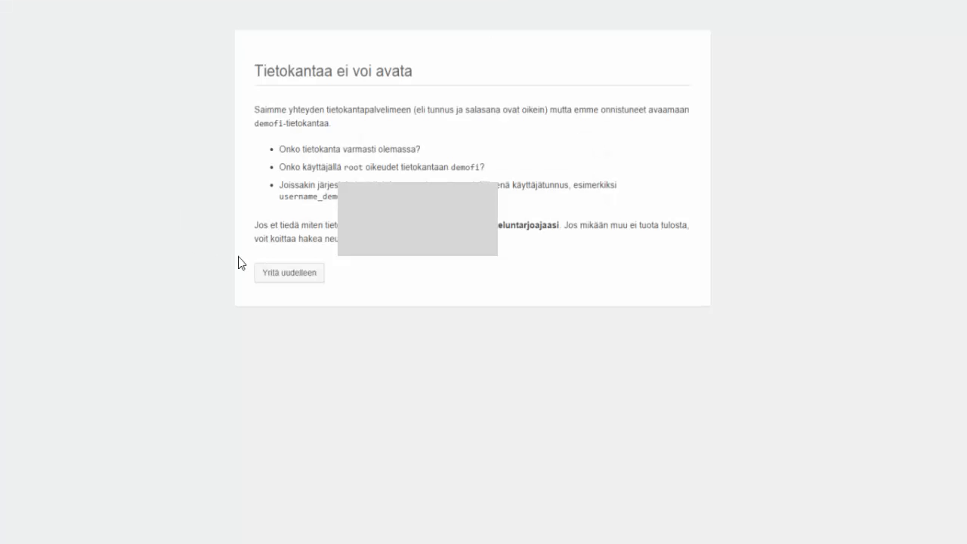
{"action": "left_click", "coordinate": [290, 272]}
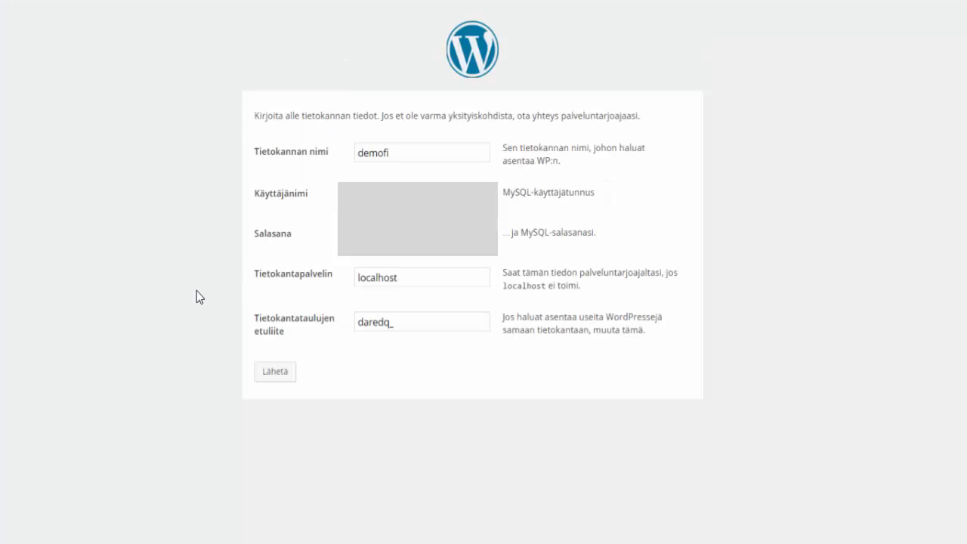
{"action": "left_click", "coordinate": [266, 375]}
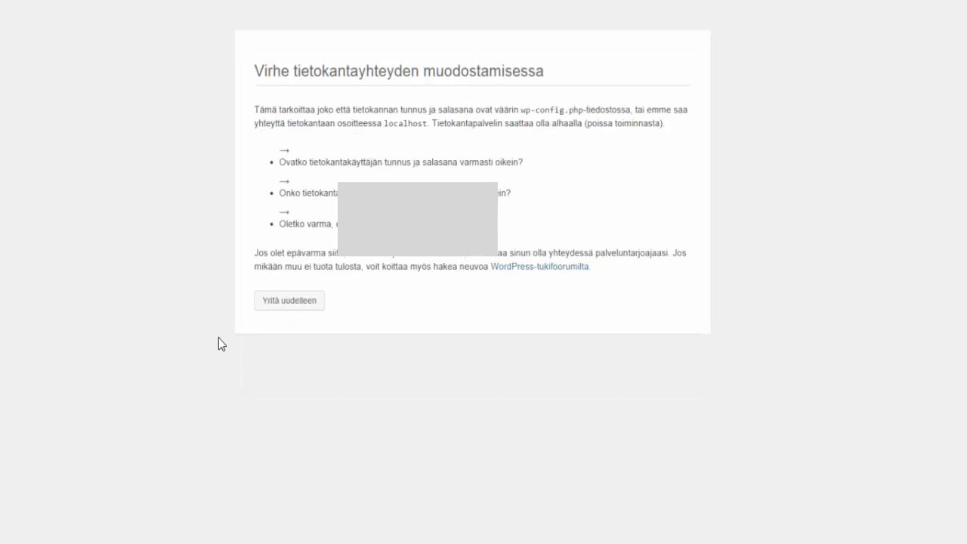
{"action": "left_click", "coordinate": [257, 303]}
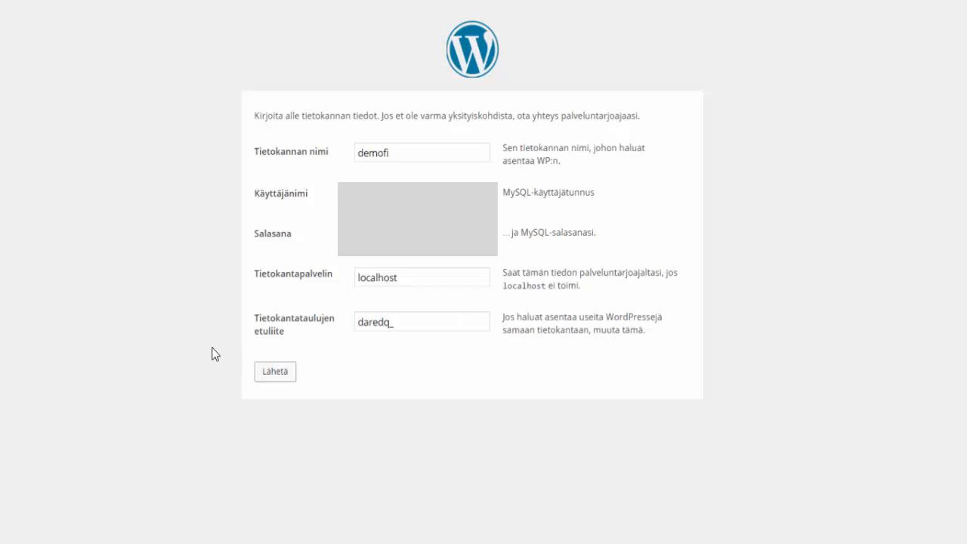
{"action": "left_click", "coordinate": [271, 376]}
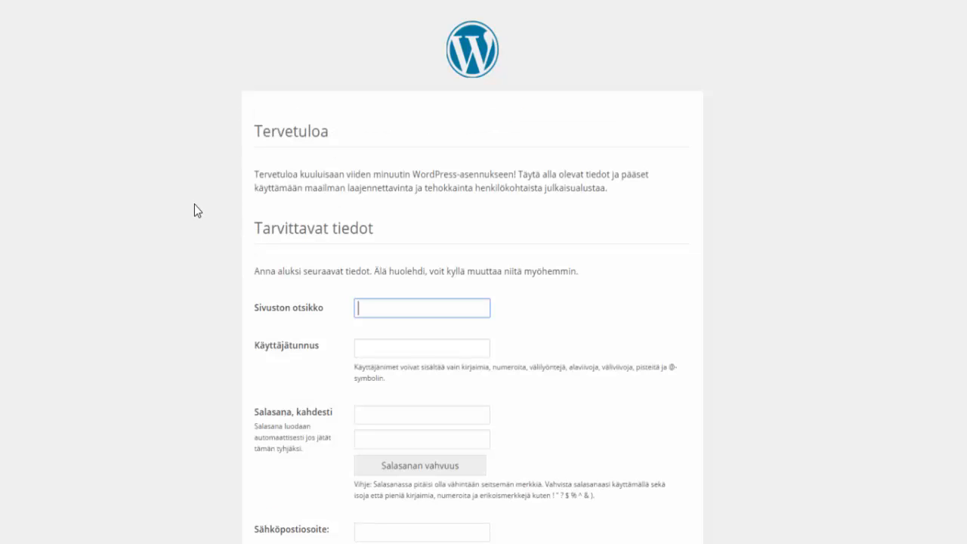
Step: Set the site title to Demofi
{"action": "type", "text": "De"}
{"action": "key", "text": "Down"}
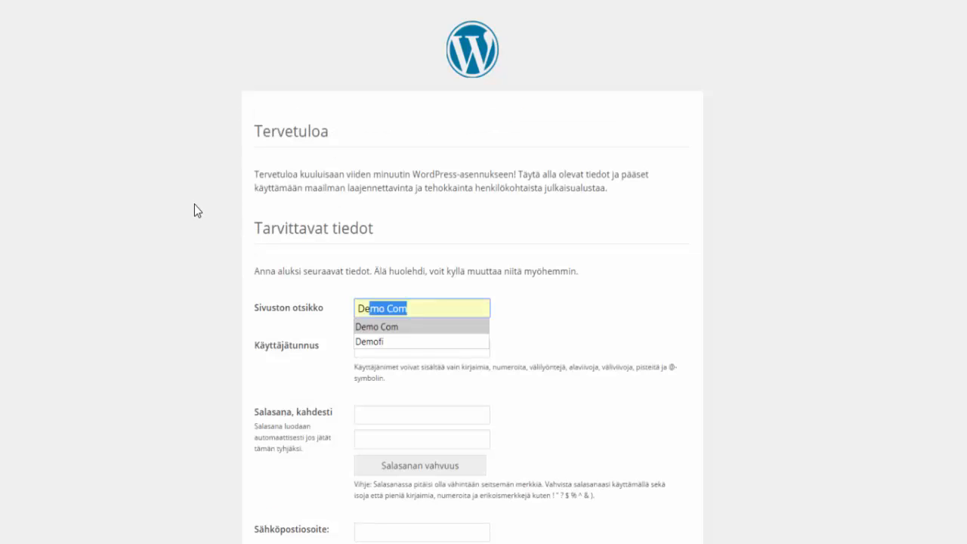
{"action": "key", "text": "Down"}
{"action": "key", "text": "Return"}
{"action": "key", "text": "Tab"}
Step: Fill in the administrator's username for the new site
{"action": "type", "text": "asw"}
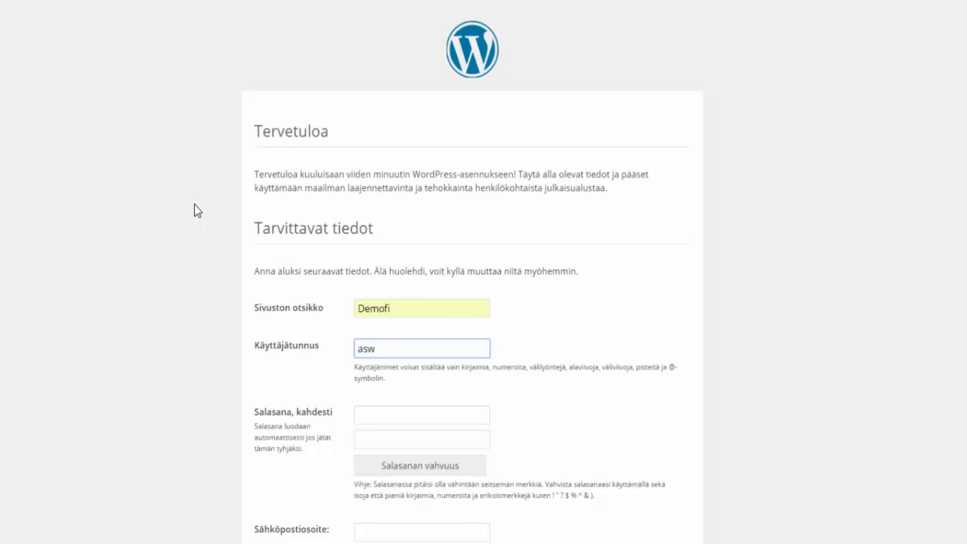
{"action": "key", "text": "BackSpace"}
{"action": "key", "text": "BackSpace"}
{"action": "key", "text": "BackSpace"}
{"action": "type", "text": "s"}
{"action": "key", "text": "Down"}
{"action": "key", "text": "Return"}
{"action": "key", "text": "Tab"}
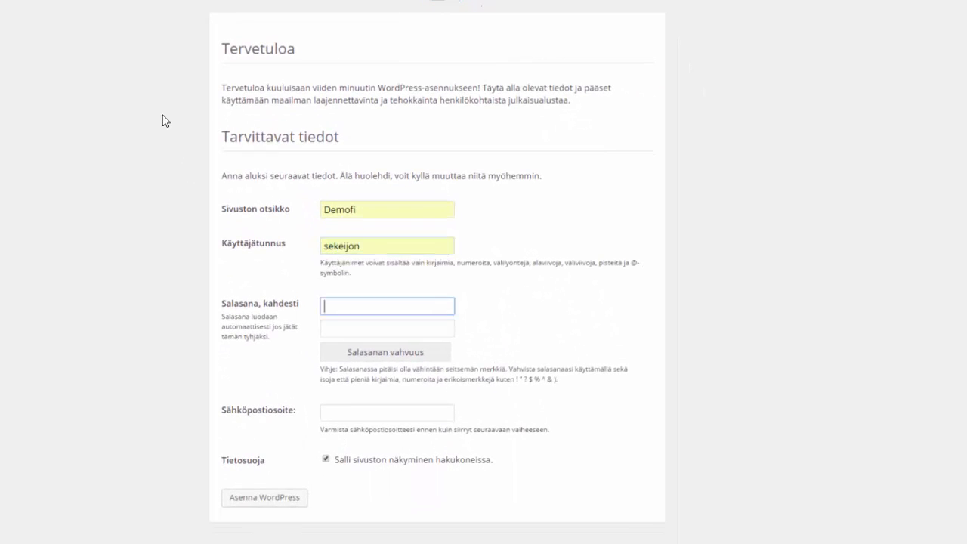
Step: Enter the administrator password in both password fields
{"action": "type", "text": "••••••••••"}
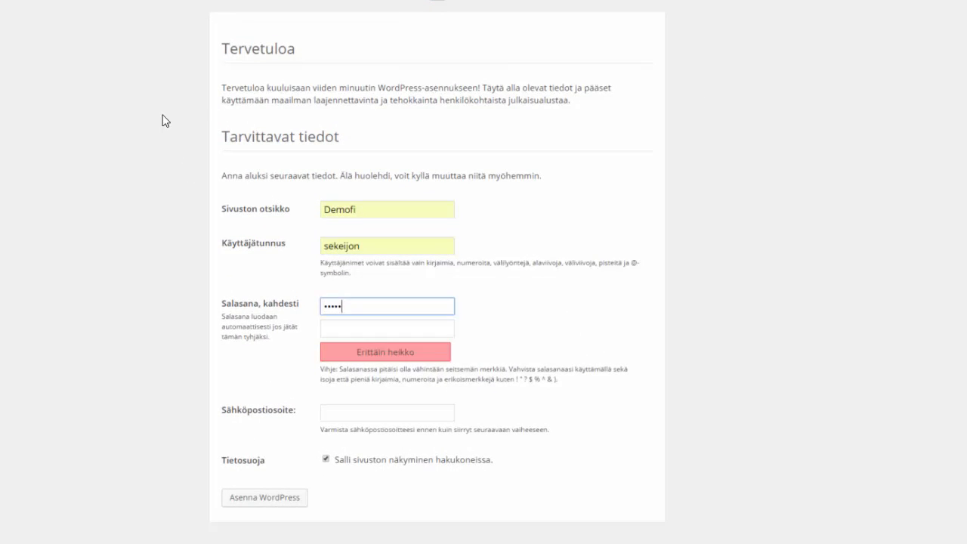
{"action": "key", "text": "Tab"}
{"action": "type", "text": "••••••••"}
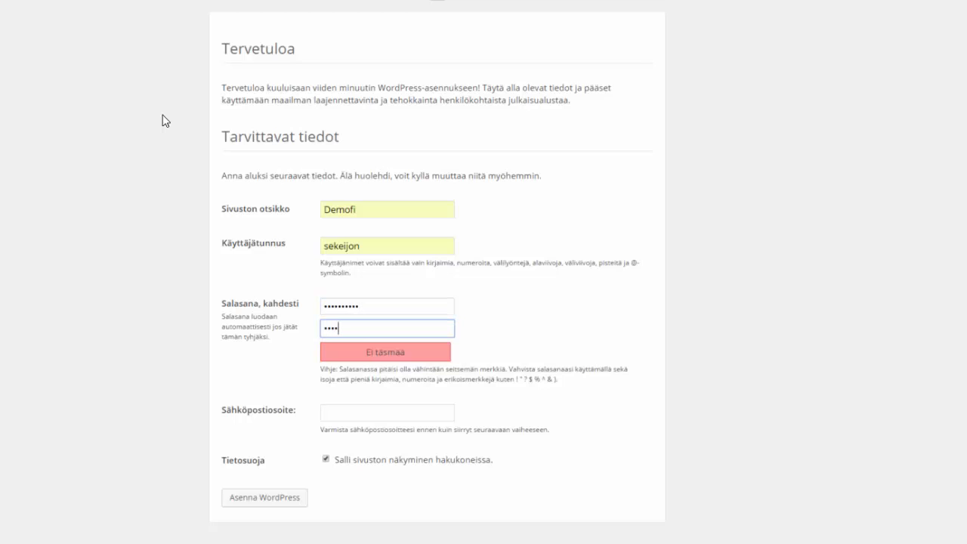
{"action": "type", "text": "••"}
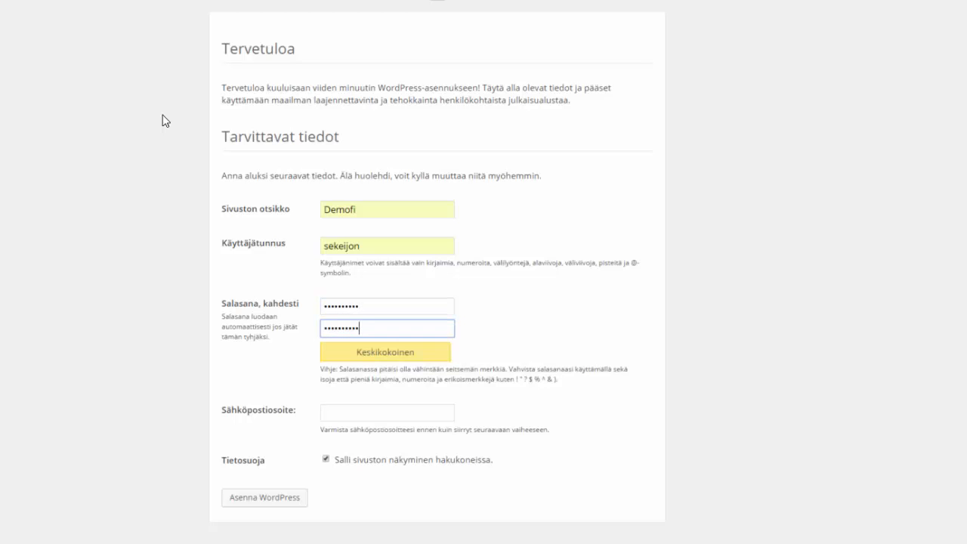
Step: Fill in the administrator's e-mail address and install WordPress
{"action": "left_click", "coordinate": [325, 415]}
{"action": "type", "text": "sa"}
{"action": "left_click", "coordinate": [355, 430]}
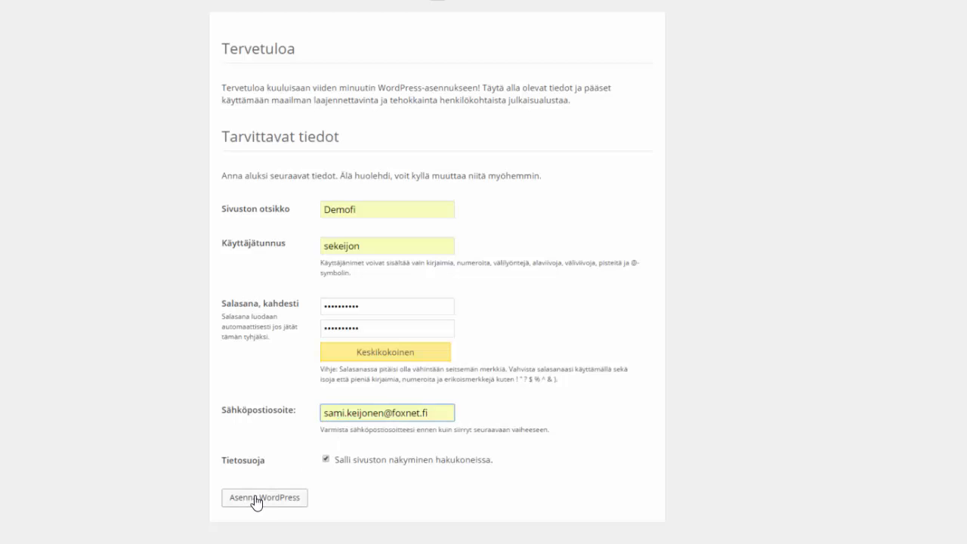
{"action": "left_click", "coordinate": [257, 499]}
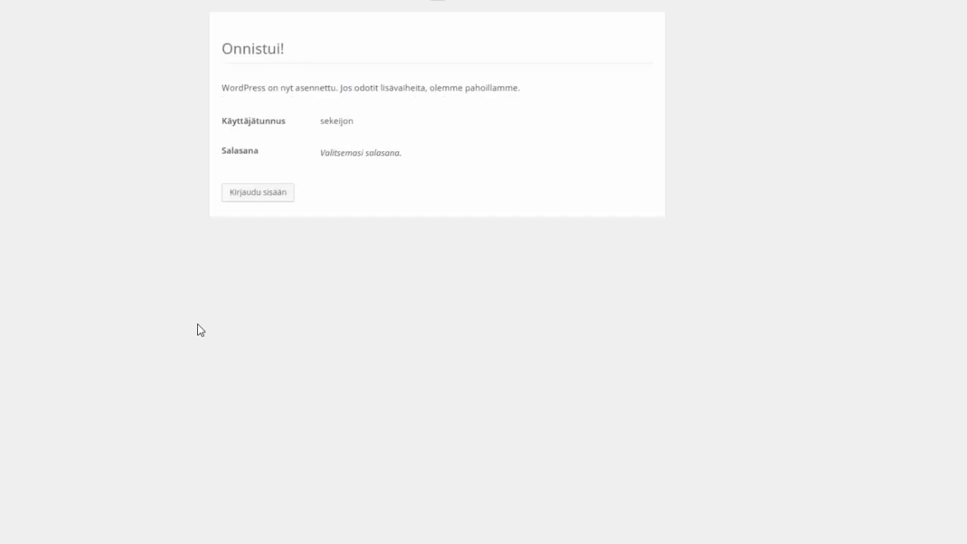
Step: Log in to the new Demofi site with the administrator's username and password
{"action": "left_click", "coordinate": [241, 195]}
{"action": "type", "text": "sekeijon"}
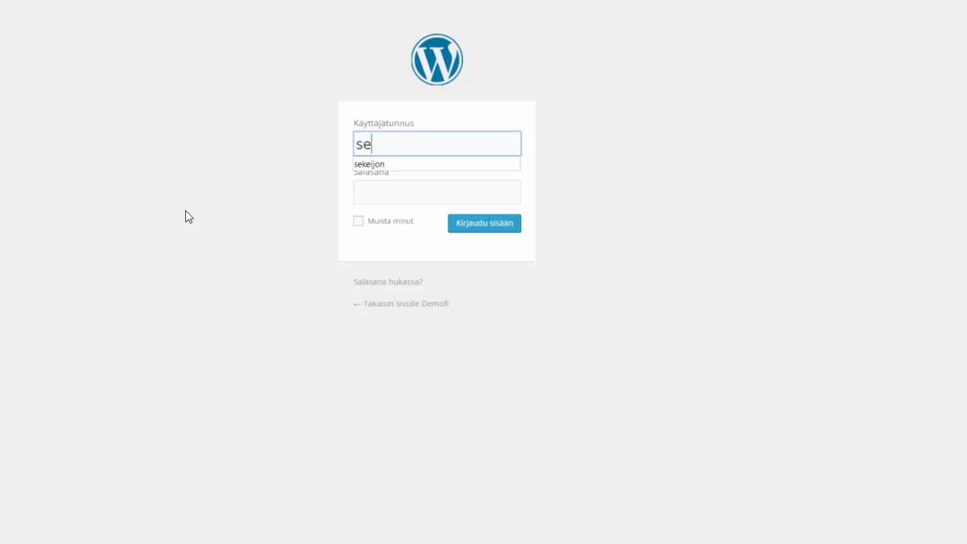
{"action": "key", "text": "Tab"}
{"action": "type", "text": "•••••••••"}
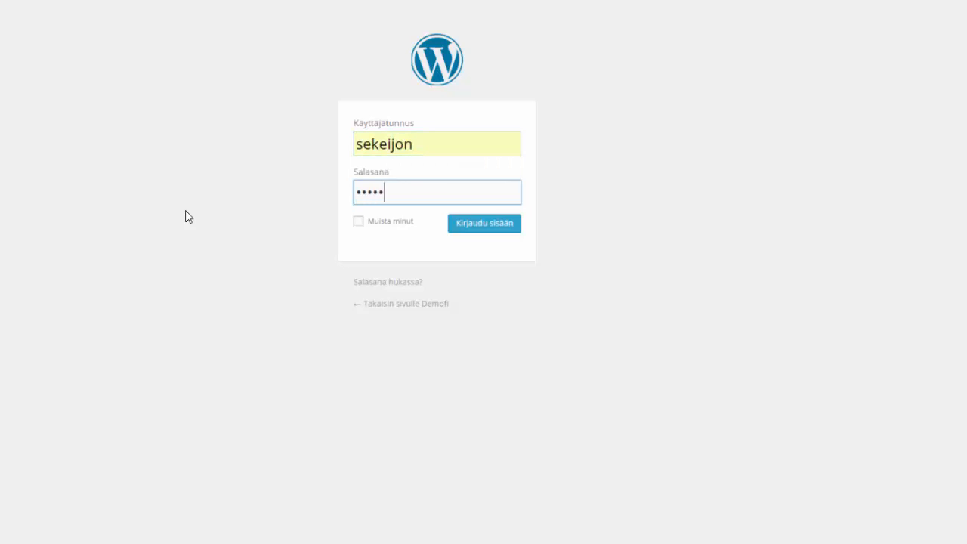
{"action": "type", "text": "•"}
{"action": "key", "text": "Return"}
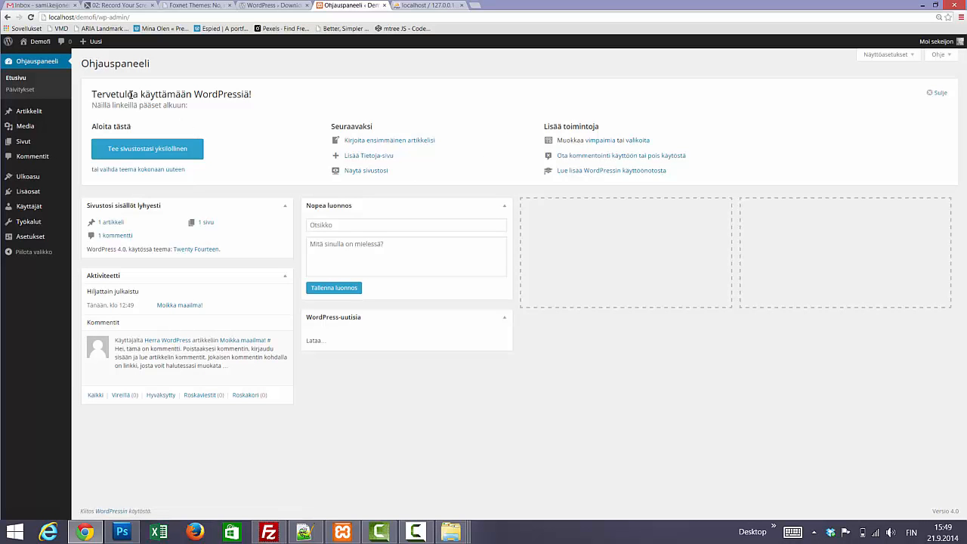
Step: View the Demofi site's front page and return to the admin dashboard
{"action": "mouse_move", "coordinate": [38, 41]}
{"action": "left_click", "coordinate": [56, 59]}
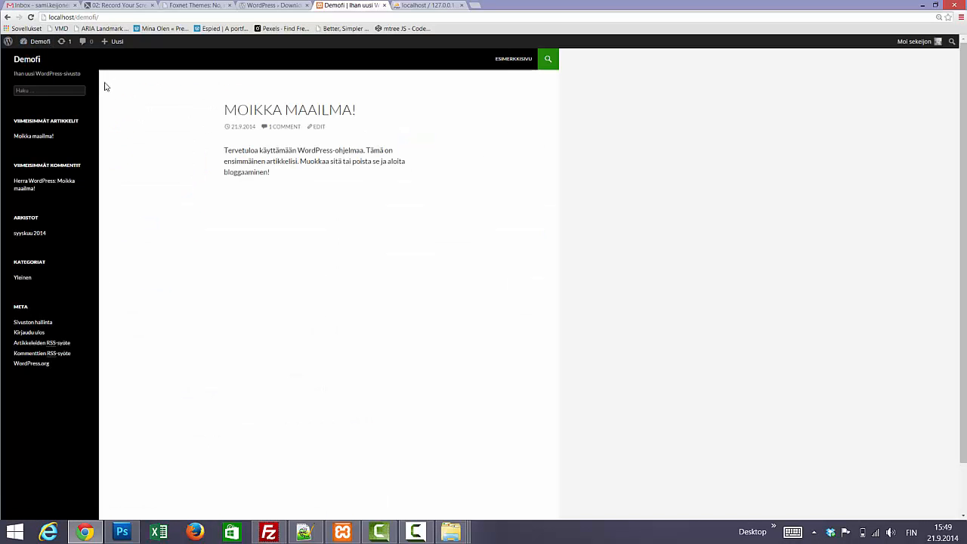
{"action": "left_click", "coordinate": [38, 42]}
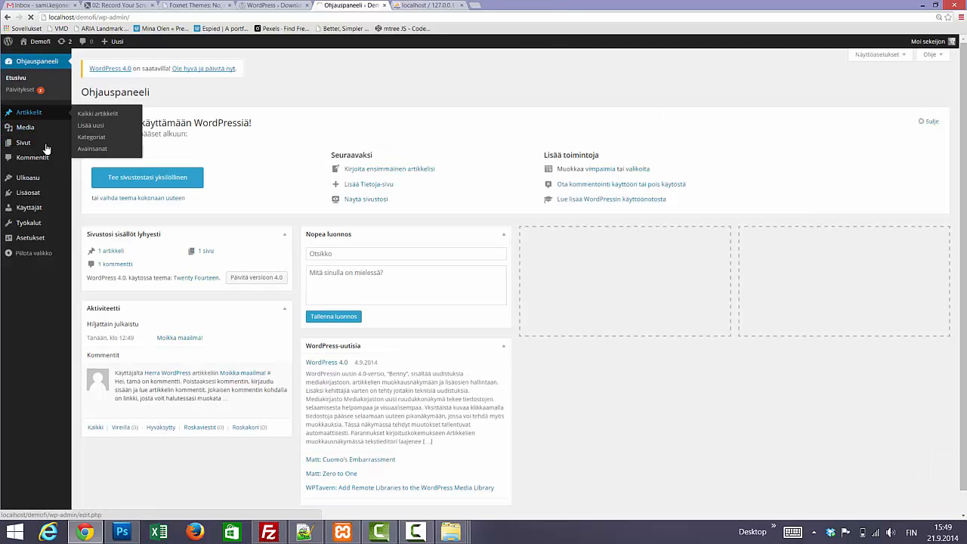
Step: Look at the list of all articles and open the WordPress updates page
{"action": "left_click", "coordinate": [28, 112]}
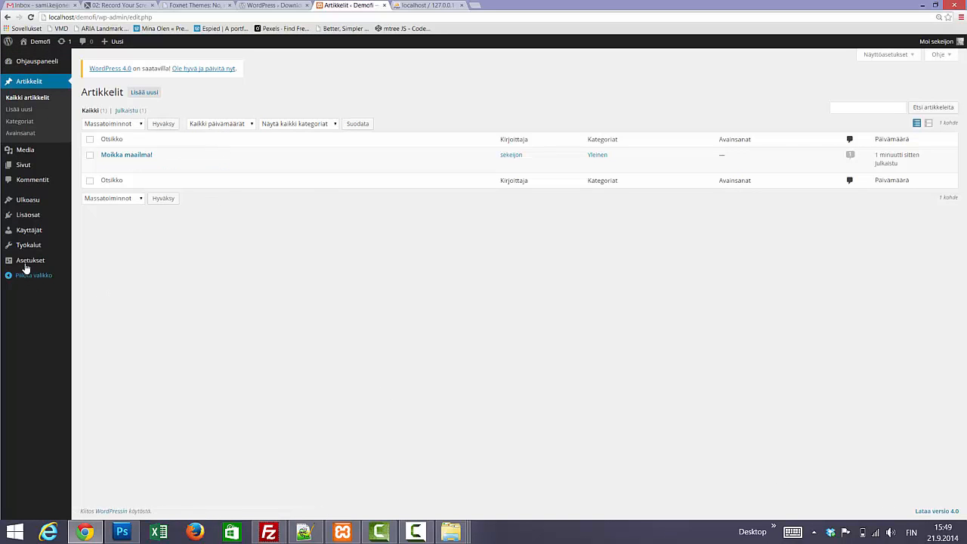
{"action": "mouse_move", "coordinate": [50, 65]}
{"action": "left_click", "coordinate": [96, 75]}
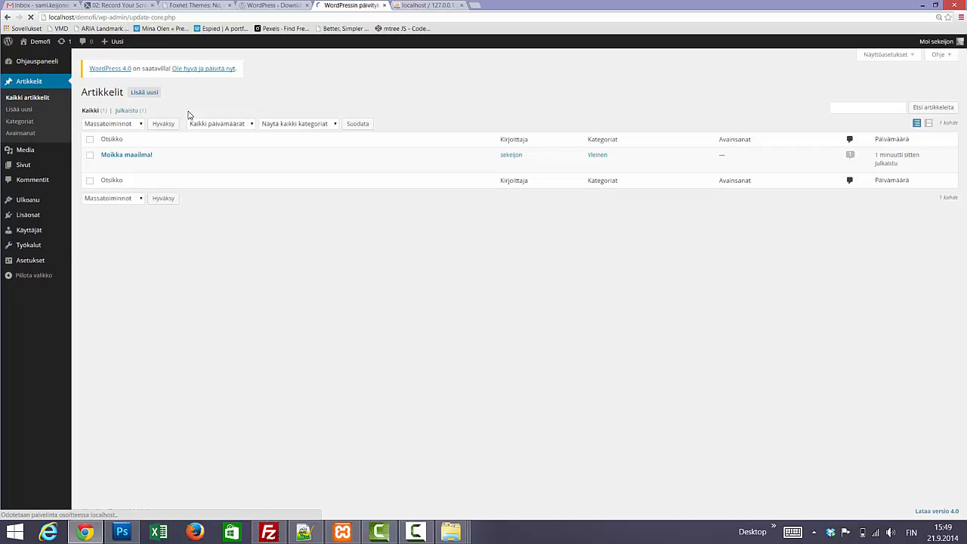
Step: Review the site language options in the general settings, keeping Suomi selected
{"action": "mouse_move", "coordinate": [64, 240]}
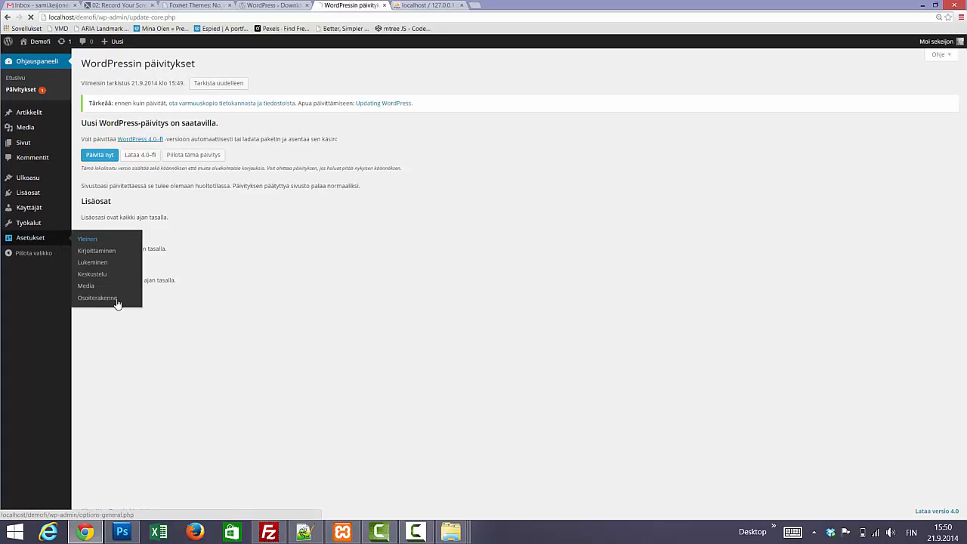
{"action": "left_click", "coordinate": [91, 241]}
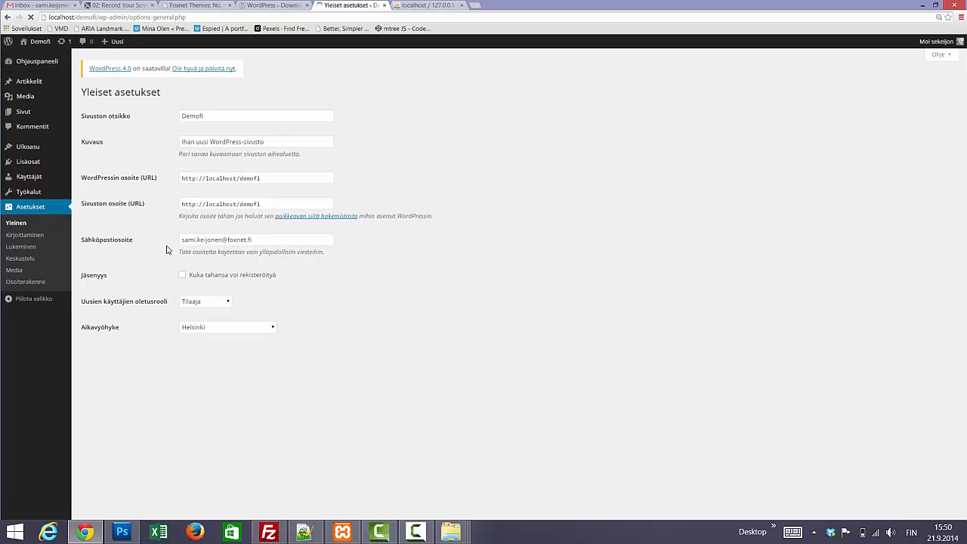
{"action": "scroll", "coordinate": [154, 259], "scroll_direction": "down", "scroll_amount": 3}
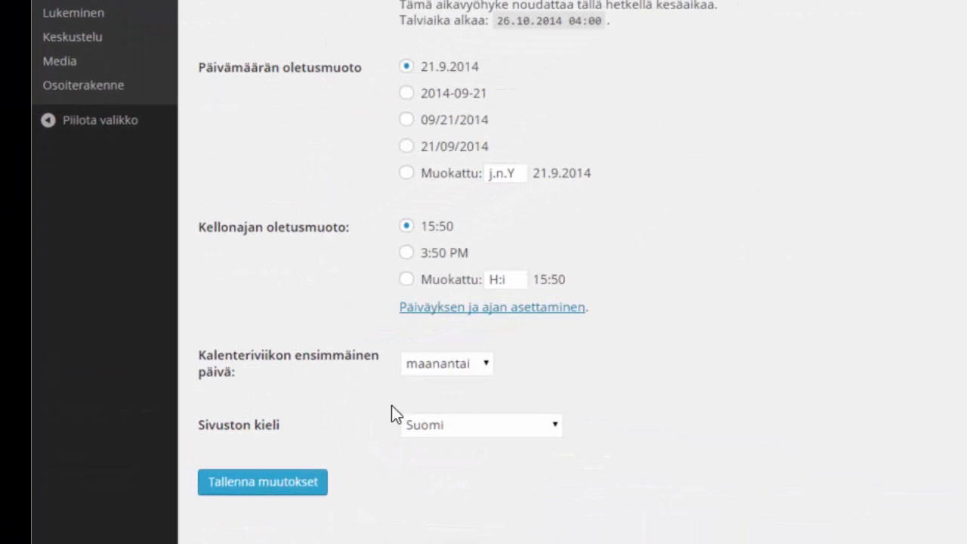
{"action": "left_click", "coordinate": [486, 427]}
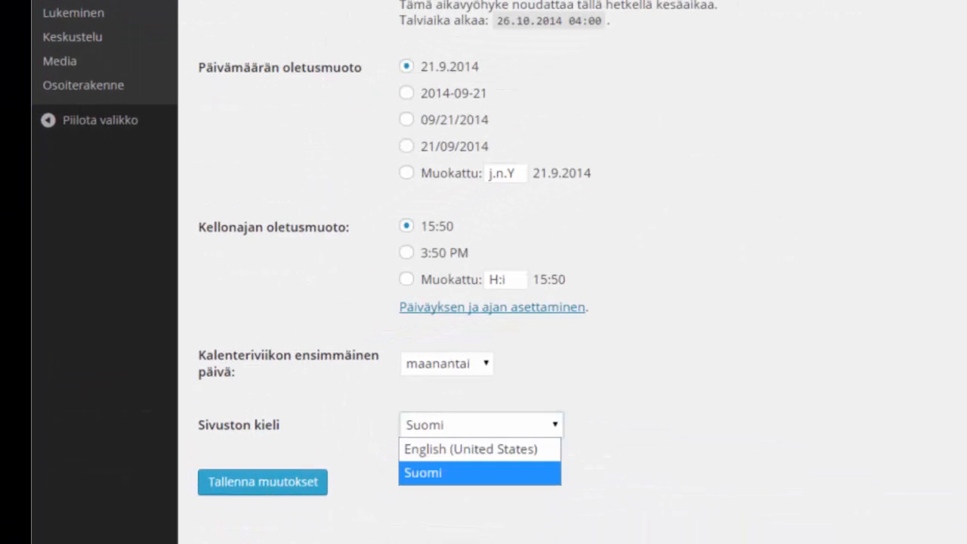
{"action": "left_click", "coordinate": [462, 472]}
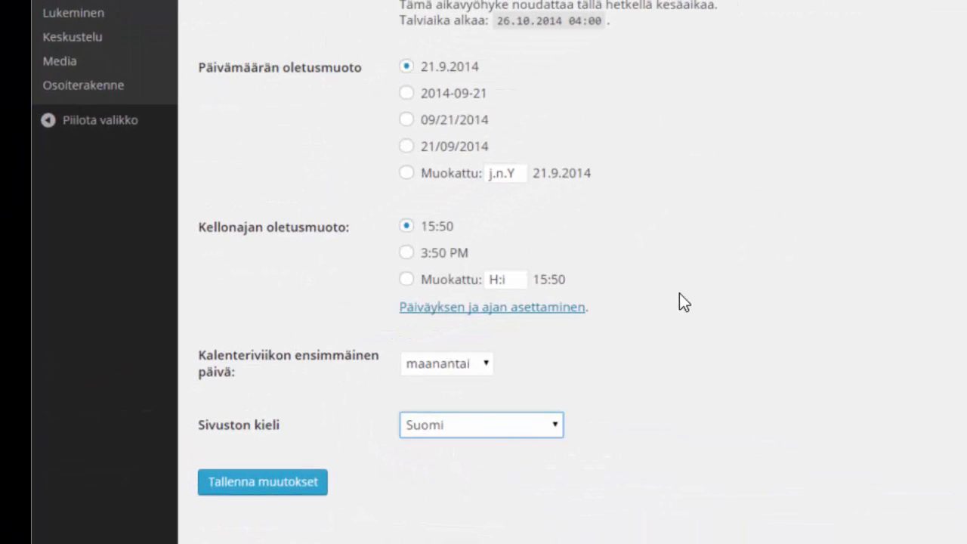
{"action": "left_click", "coordinate": [848, 483]}
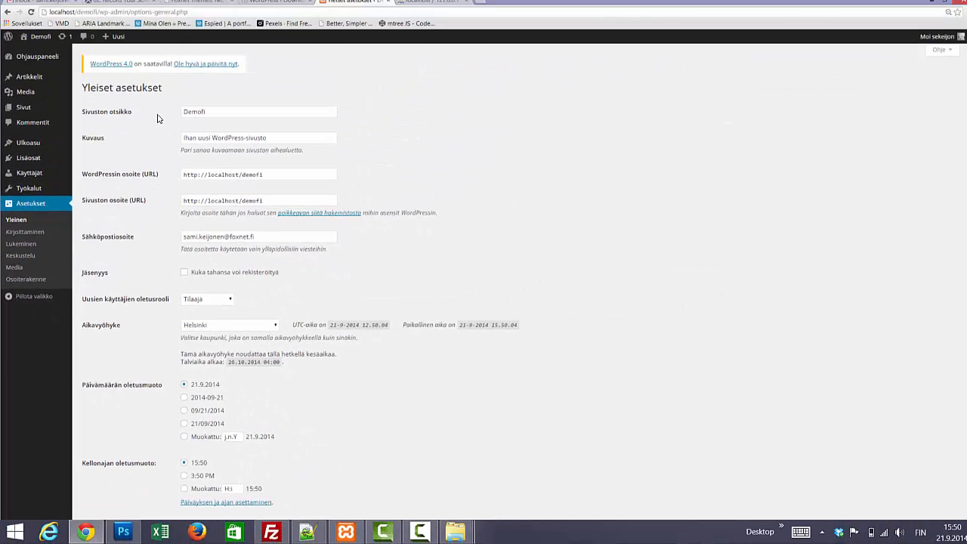
Step: Update WordPress to the localized 4.0-fi version and visit the Demofi site
{"action": "left_click", "coordinate": [215, 64]}
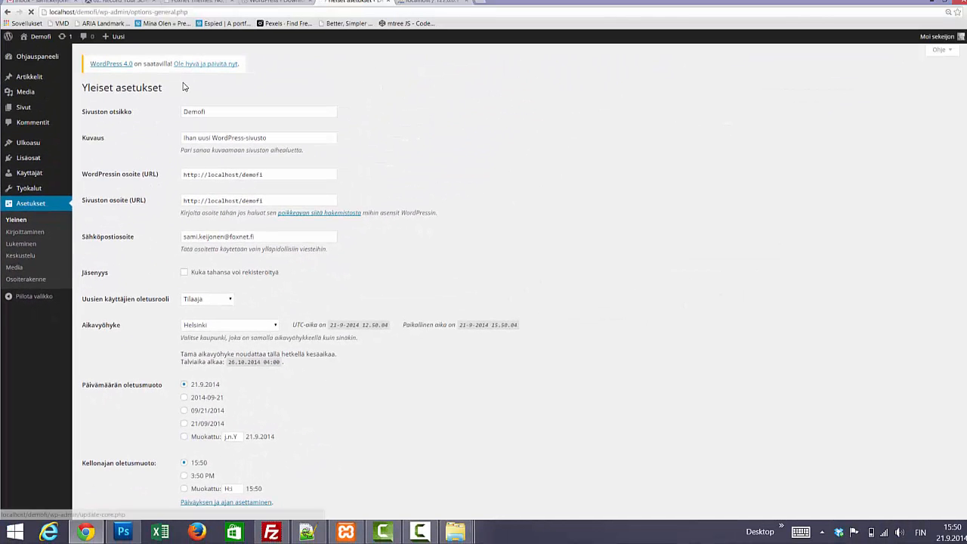
{"action": "left_click", "coordinate": [106, 152]}
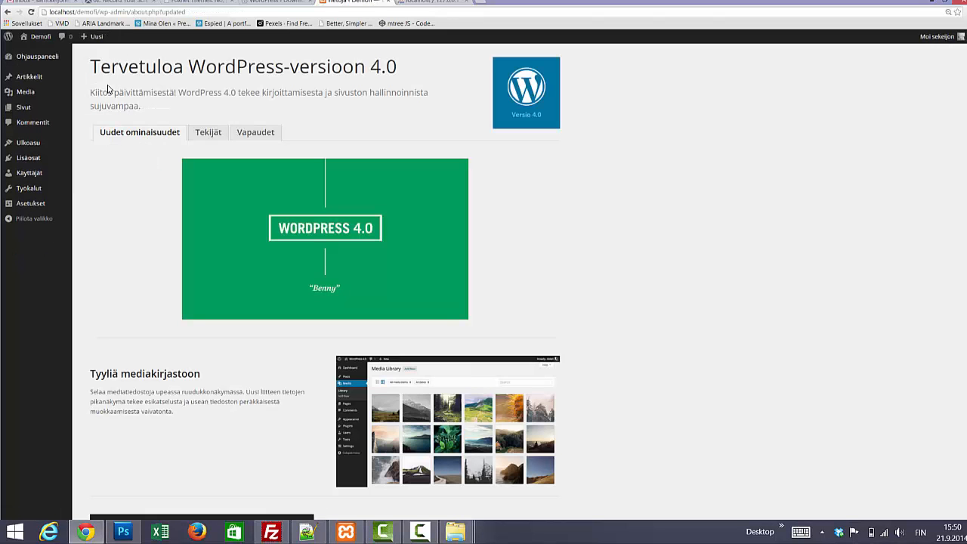
{"action": "left_click", "coordinate": [44, 51]}
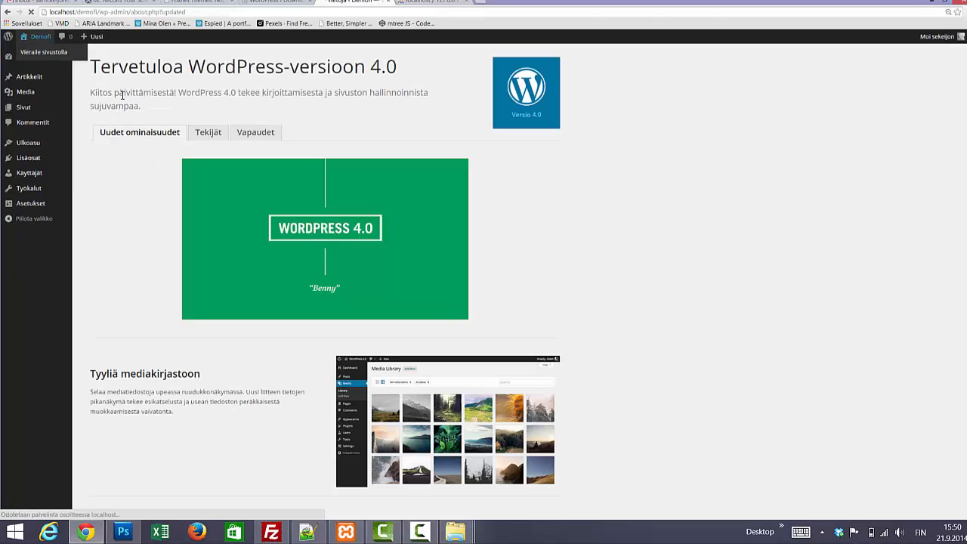